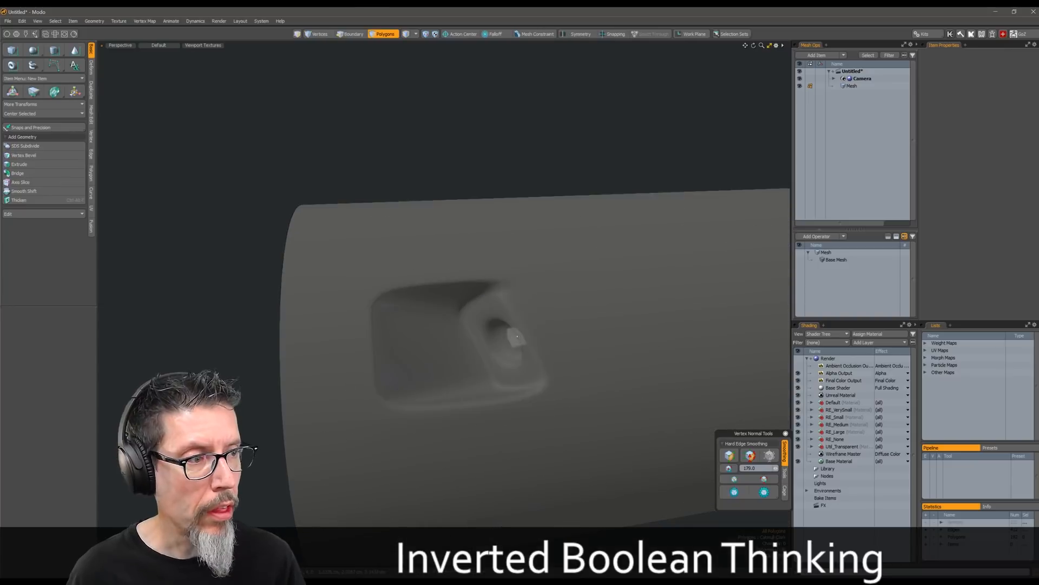
Show the wireframe on the cylinder and select the polygons of the round socket inside the recess
scroll(553, 318, up, 3)
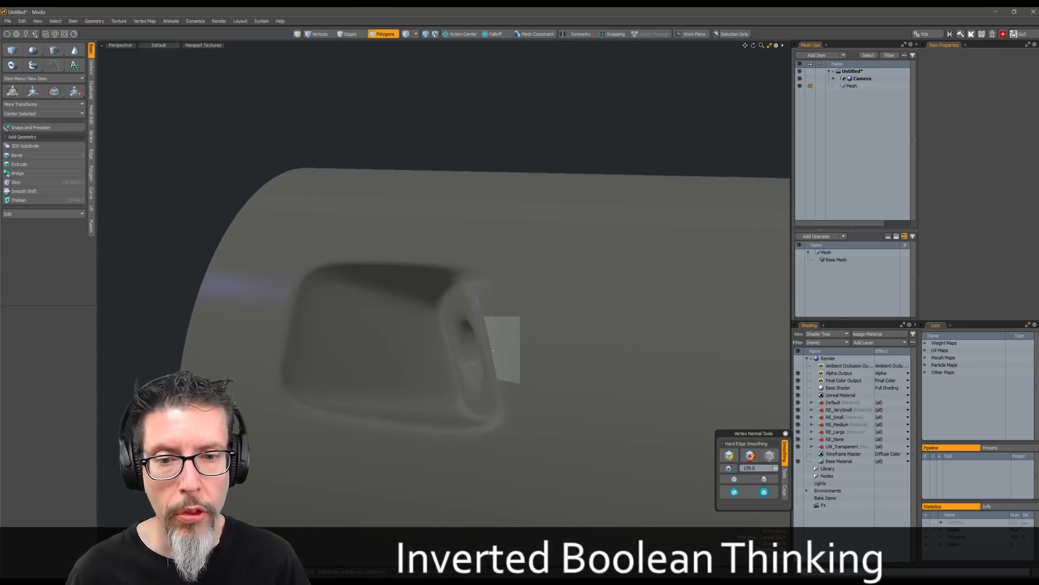
mouse_move(539, 294)
alt+mouse_down()
mouse_move(539, 343)
mouse_move(523, 283)
alt+mouse_up()
alt+drag(524, 347, 516, 363)
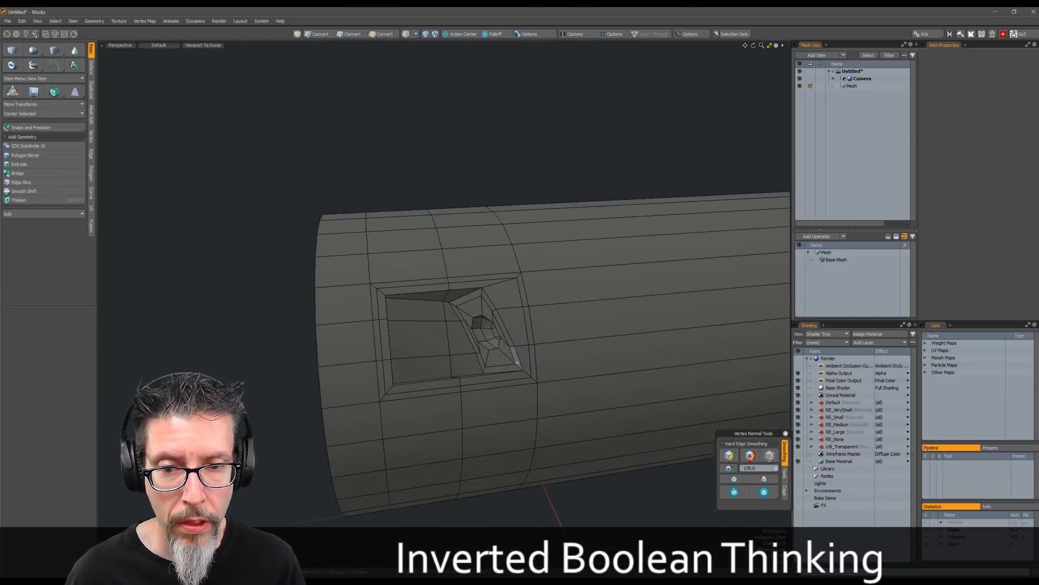
alt+drag(461, 339, 491, 387)
scroll(466, 327, up, 4)
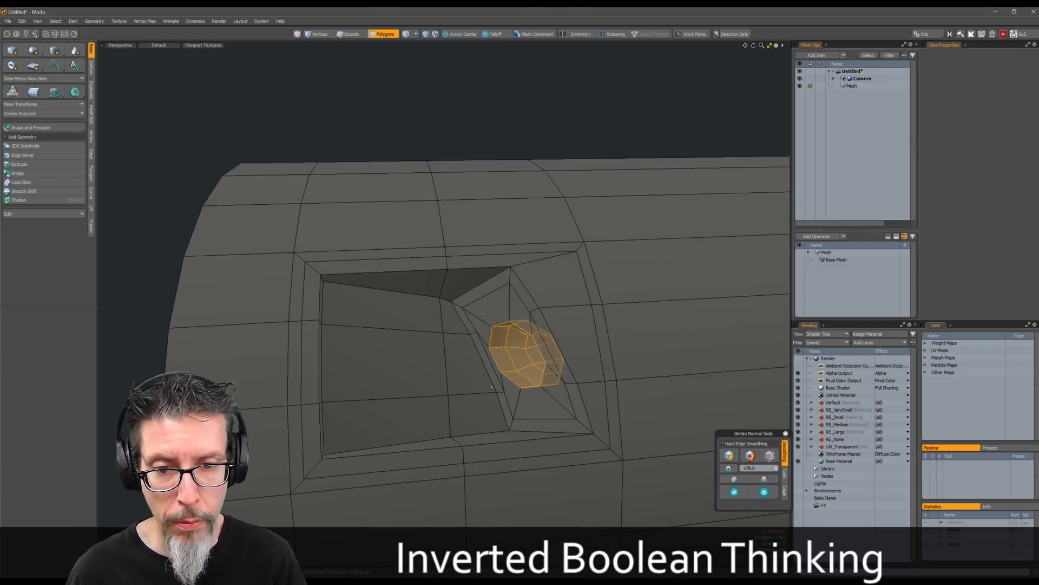
Grow the polygon selection from the socket until it covers the whole inside of the recess
key(shift+Up)
key(shift+Up)
mouse_move(406, 309)
shift+mouse_down()
mouse_move(391, 373)
mouse_move(471, 284)
mouse_move(414, 281)
shift+mouse_up()
alt+drag(414, 281, 425, 330)
mouse_move(495, 417)
shift+mouse_down()
mouse_move(411, 428)
mouse_move(417, 382)
mouse_move(374, 300)
shift+mouse_up()
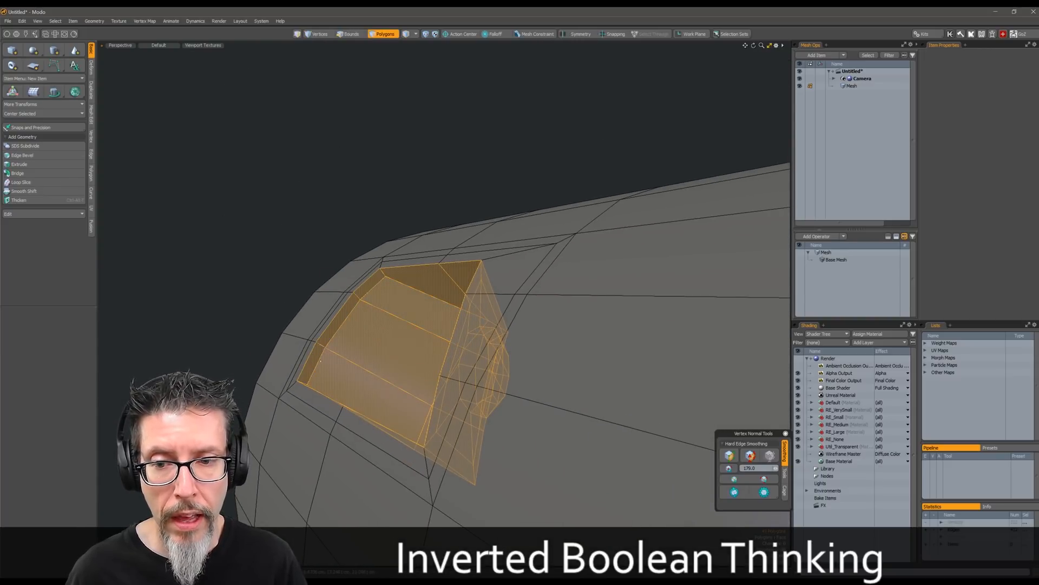
alt+drag(321, 362, 398, 357)
scroll(490, 256, down, 4)
alt+drag(490, 256, 462, 339)
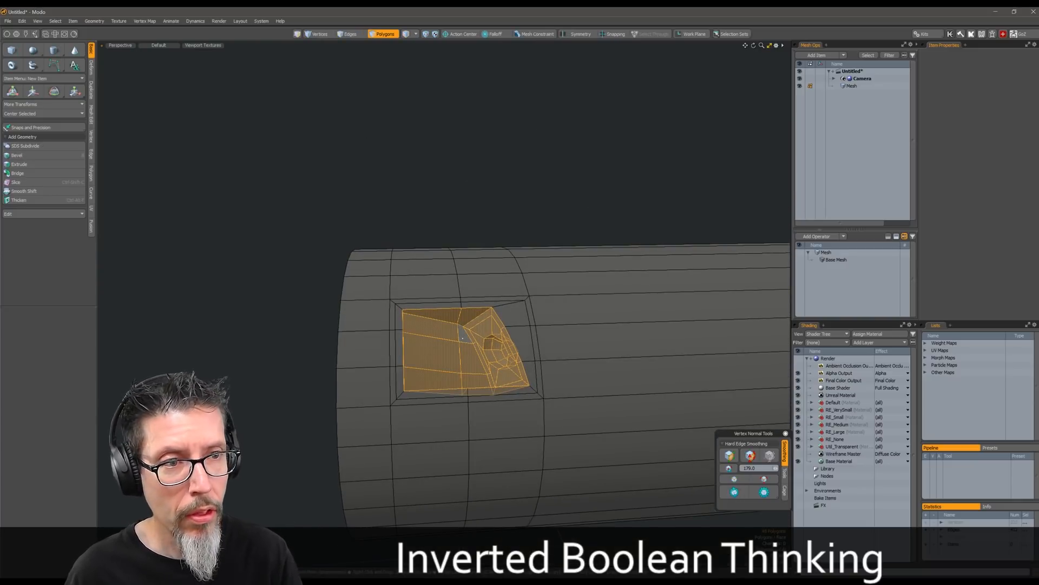
Put the selected recess polygons into a new mesh item and isolate that item
key(ctrl+x)
key(n)
key(ctrl+v)
key(shift+h)
Extend the recess mesh's open border edges with Edge Extend, using a local shift of about 3.75 cm
alt+drag(518, 308, 557, 349)
key(2)
alt+drag(471, 313, 441, 308)
alt+drag(532, 279, 522, 311)
scroll(509, 324, up, 2)
key(z)
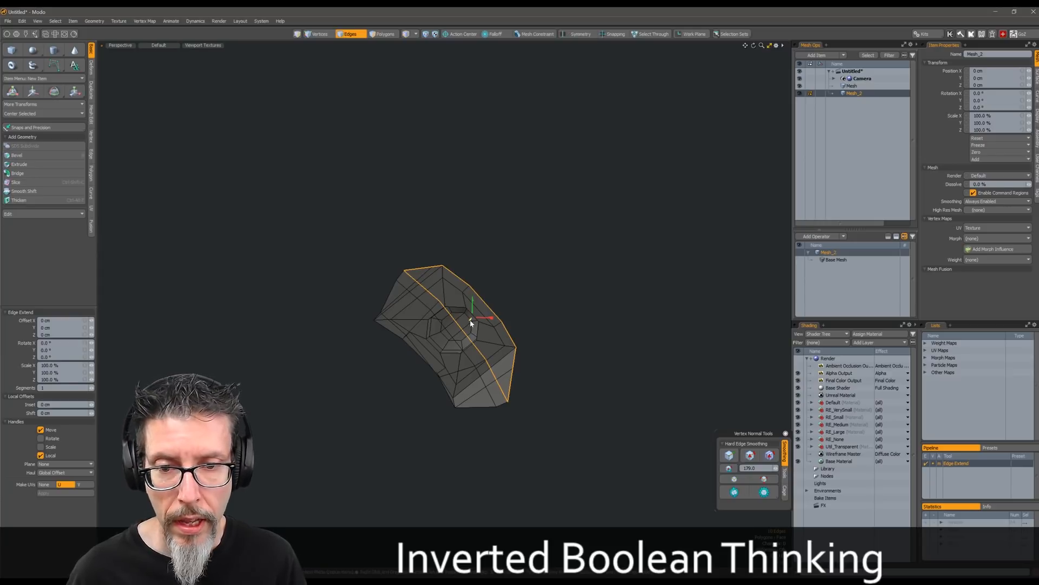
key(ctrl+z)
drag(472, 302, 459, 281)
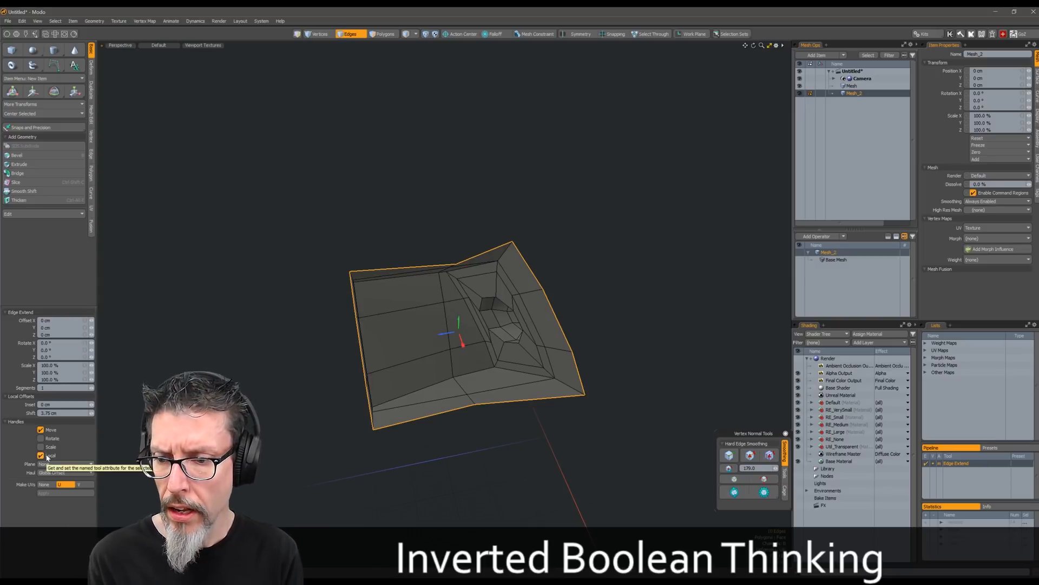
alt+drag(459, 281, 454, 303)
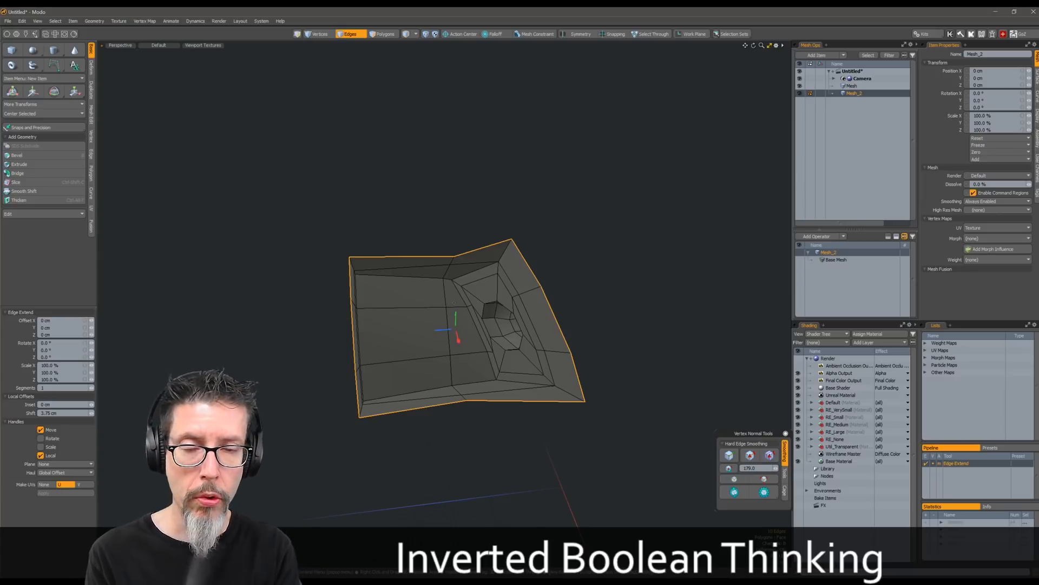
alt+drag(560, 296, 434, 303)
scroll(606, 301, up, 5)
scroll(525, 315, down, 8)
Select the open border loop of the recess mesh and cap it with a polygon
key(q)
click(387, 189)
alt+drag(388, 190, 391, 235)
key(l)
alt+drag(447, 280, 436, 241)
key(p)
key(1)
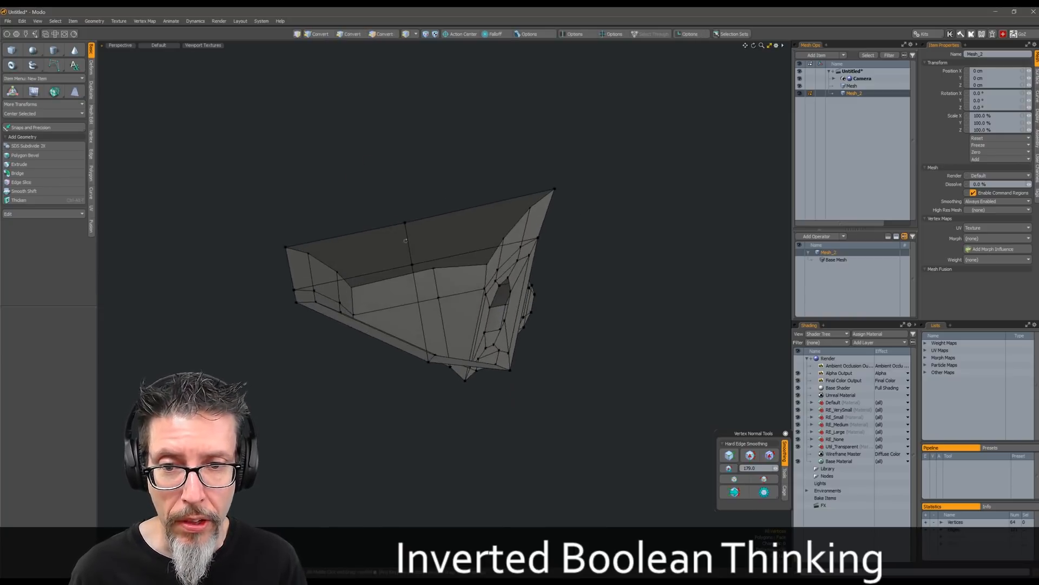
Split the cap polygon over the recess mesh's opening with the Quads option
key(3)
click(438, 242)
key(shift+t)
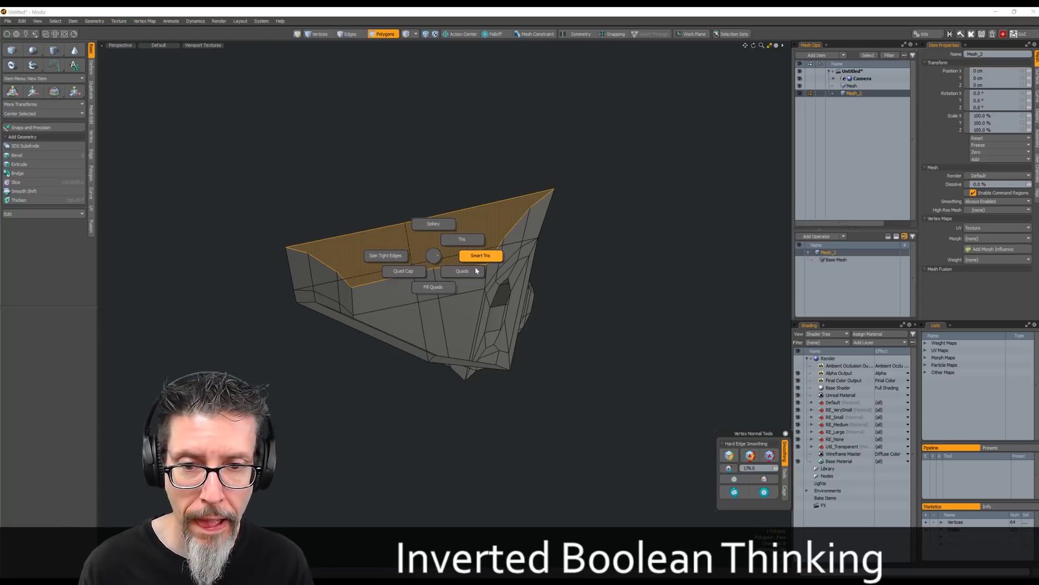
click(457, 272)
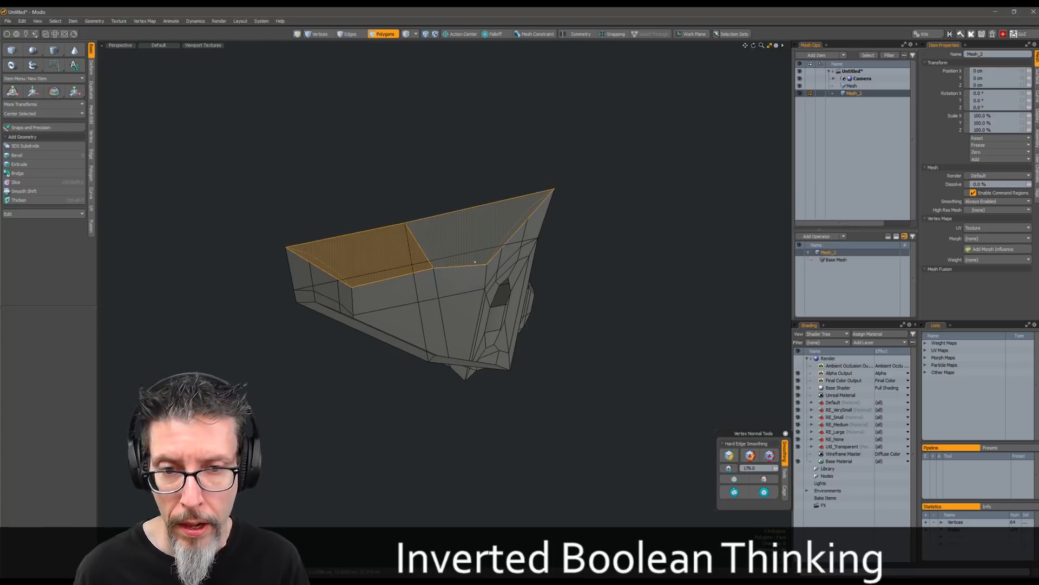
mouse_move(586, 256)
alt+mouse_down()
mouse_move(594, 299)
mouse_move(595, 261)
alt+mouse_up()
key(])
key(1)
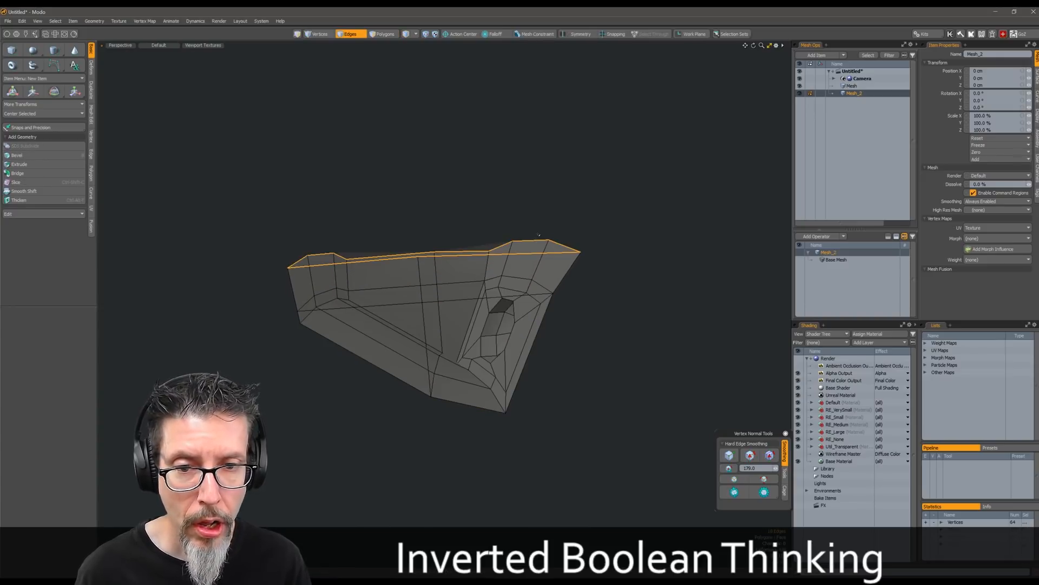
Delete the cap over the recess mesh's opening
alt+drag(566, 224, 563, 222)
key(3)
click(424, 248)
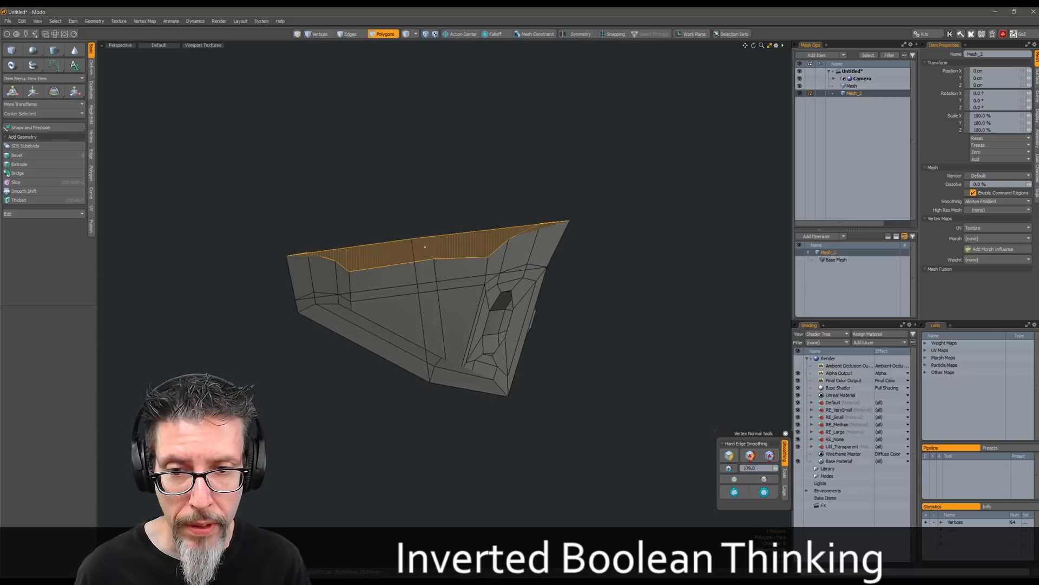
key(Delete)
Set a local action center and extend the open border edges upward to raise the recess mesh's walls
alt+drag(510, 217, 412, 253)
key(r)
key(alt+a)
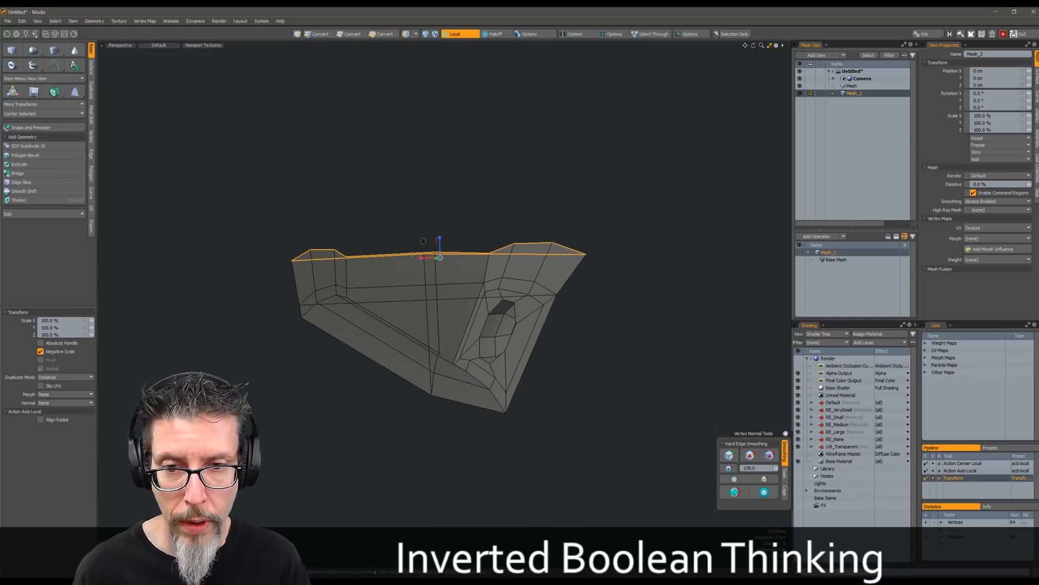
key(z)
key(w)
drag(441, 241, 435, 208)
key(Escape)
key(Escape)
Cap the raised opening and cut across the cap between opposite rim vertices with Edge Slice
key(2)
key(2)
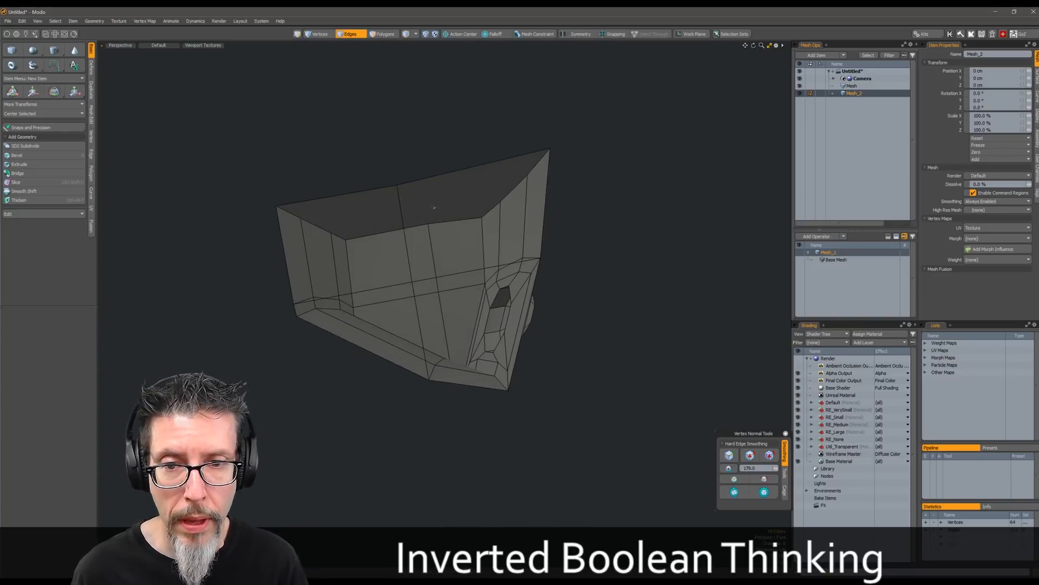
key(1)
alt+drag(387, 197, 441, 216)
key(Escape)
key(ctrl+shift+c)
click(503, 208)
click(341, 237)
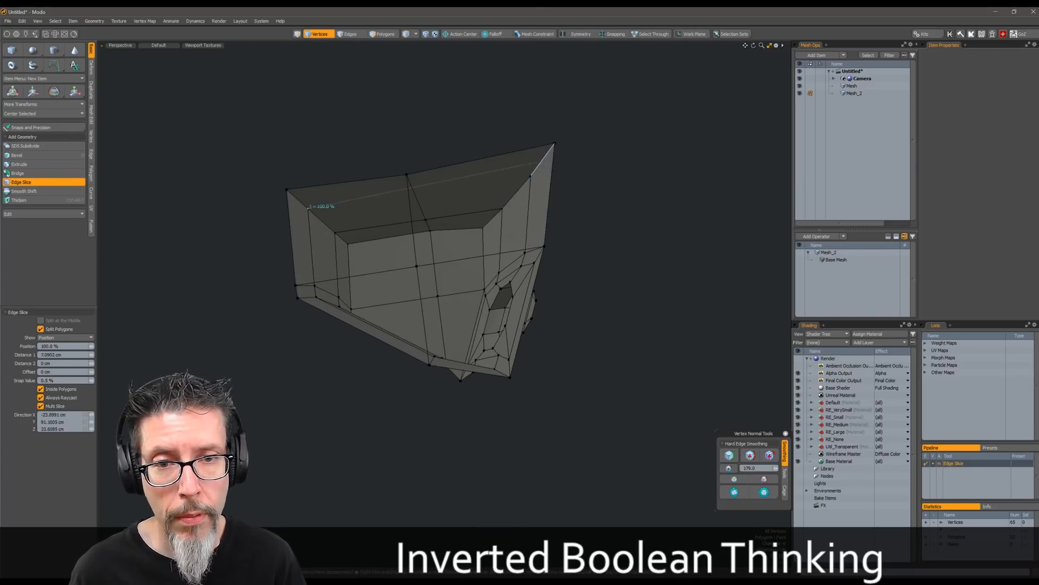
key(space)
Examine the cap and side wall polygons of the closed recess block from several directions
key(3)
drag(373, 214, 360, 193)
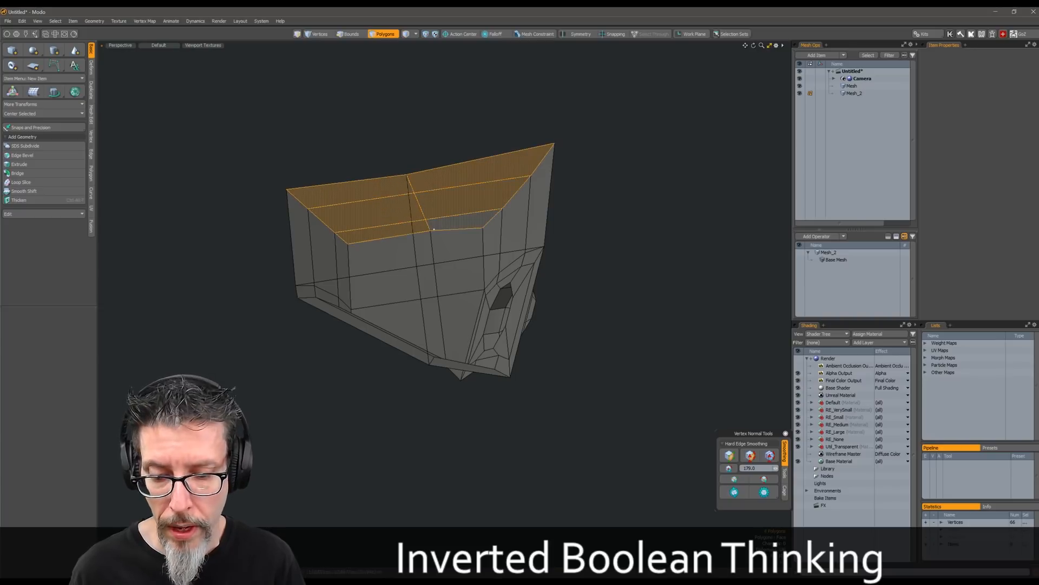
click(603, 152)
mouse_move(514, 217)
alt+mouse_down()
mouse_move(478, 207)
mouse_move(478, 231)
mouse_move(440, 253)
mouse_move(421, 311)
mouse_move(458, 310)
alt+mouse_up()
mouse_move(457, 310)
alt+mouse_down()
mouse_move(541, 276)
mouse_move(525, 276)
mouse_move(560, 328)
mouse_move(377, 254)
mouse_move(328, 326)
alt+mouse_up()
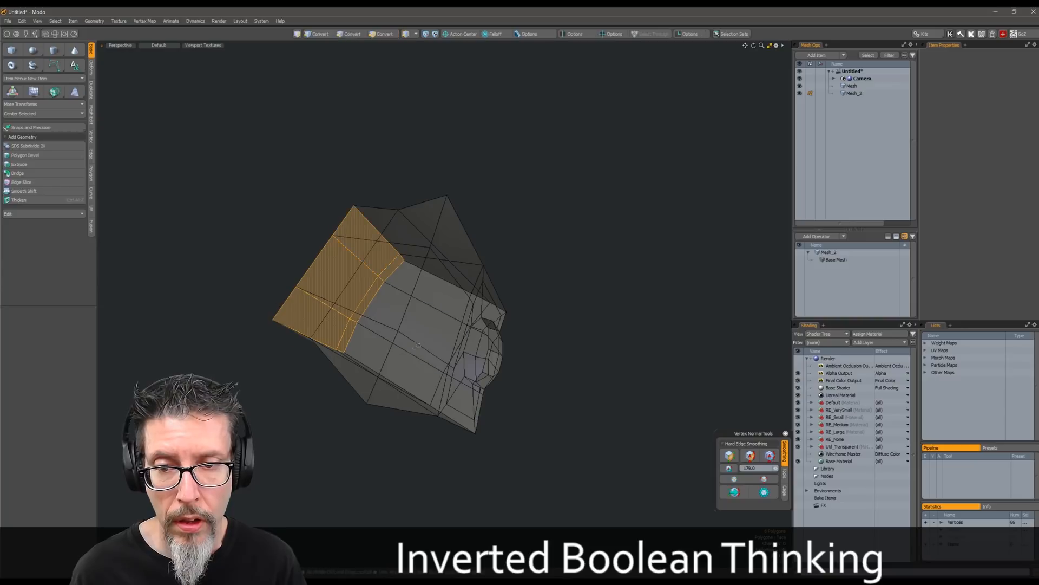
alt+drag(415, 348, 487, 270)
click(531, 216)
alt+drag(531, 216, 543, 212)
Preview the closed recess block as a subdivision surface from different angles
key(shift+Tab)
key(F4)
alt+drag(464, 248, 507, 331)
alt+drag(455, 291, 471, 342)
key(shift+Tab)
key(F4)
Show all items again and make the cylinder mesh active for polygon editing
double_click(447, 287)
key(5)
click(504, 301)
key(Escape)
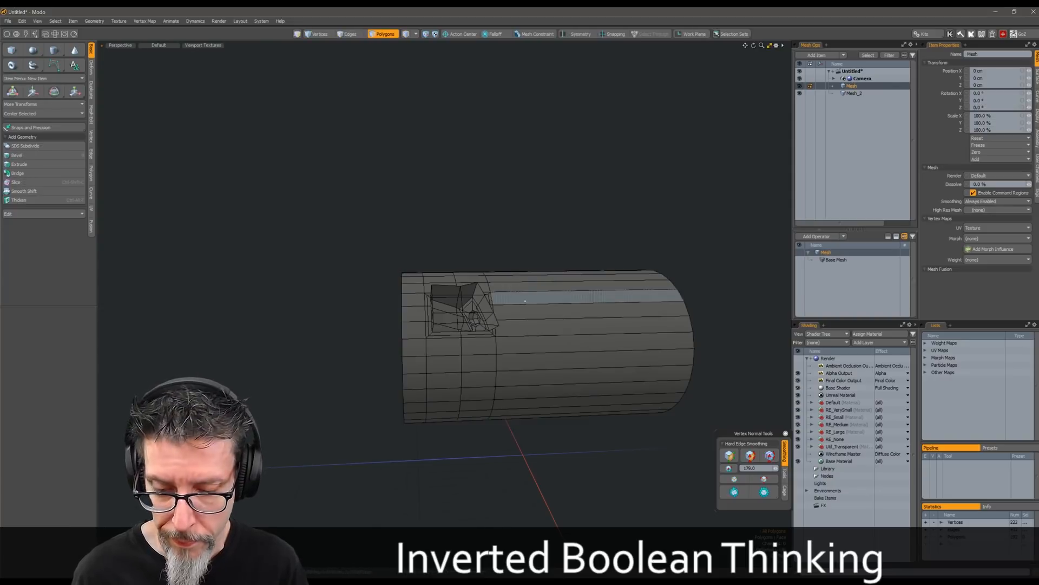
key(alt+u)
key(alt+u)
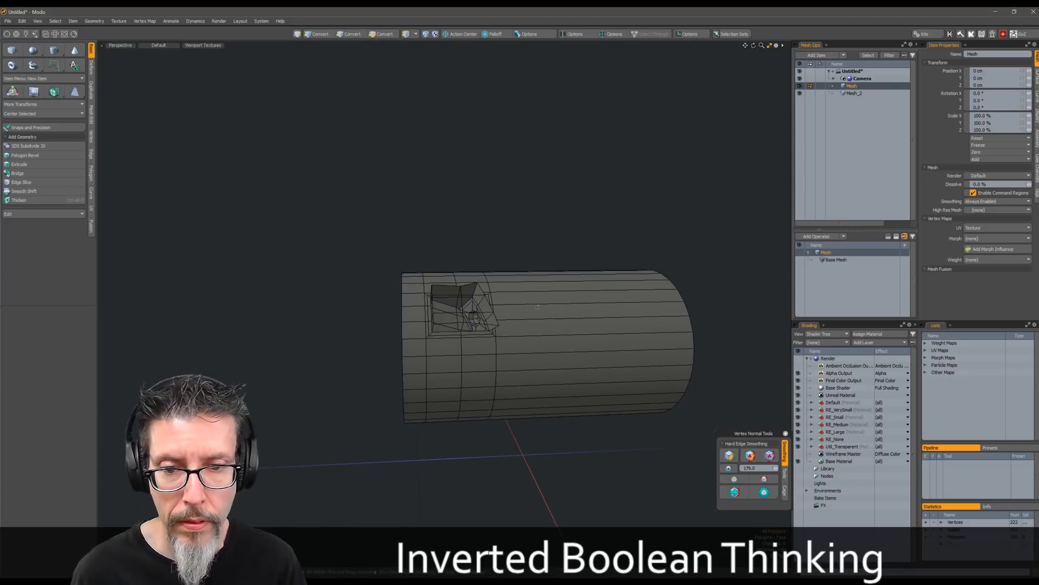
key(3)
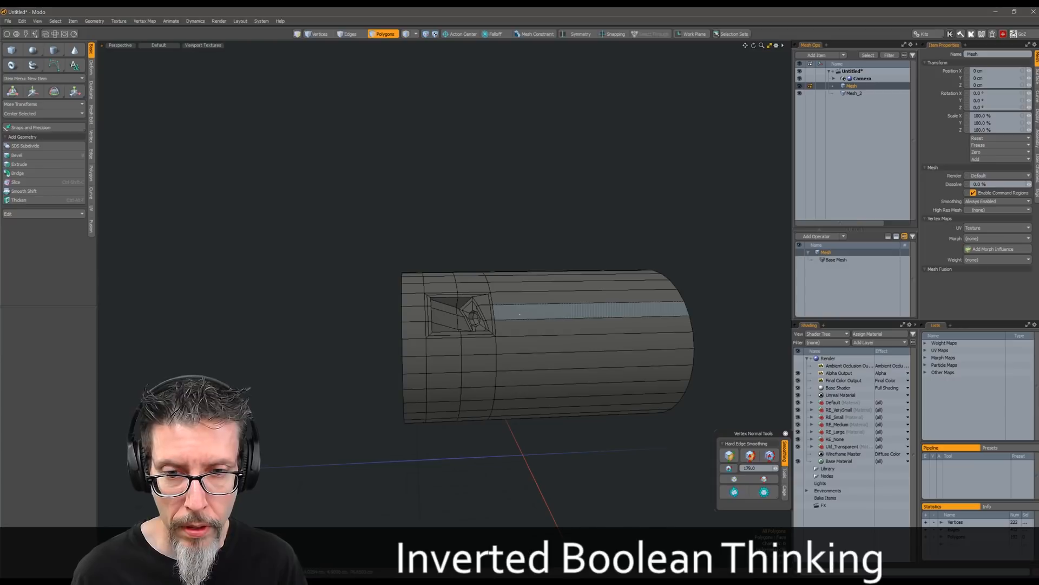
Select the recess polygons and their surrounding frame on the cylinder and delete them
alt+drag(520, 314, 524, 326)
right_drag(512, 275, 454, 277)
mouse_move(455, 277)
middle_down()
mouse_move(420, 346)
mouse_move(505, 309)
middle_up()
alt+drag(504, 310, 492, 326)
scroll(491, 305, up, 3)
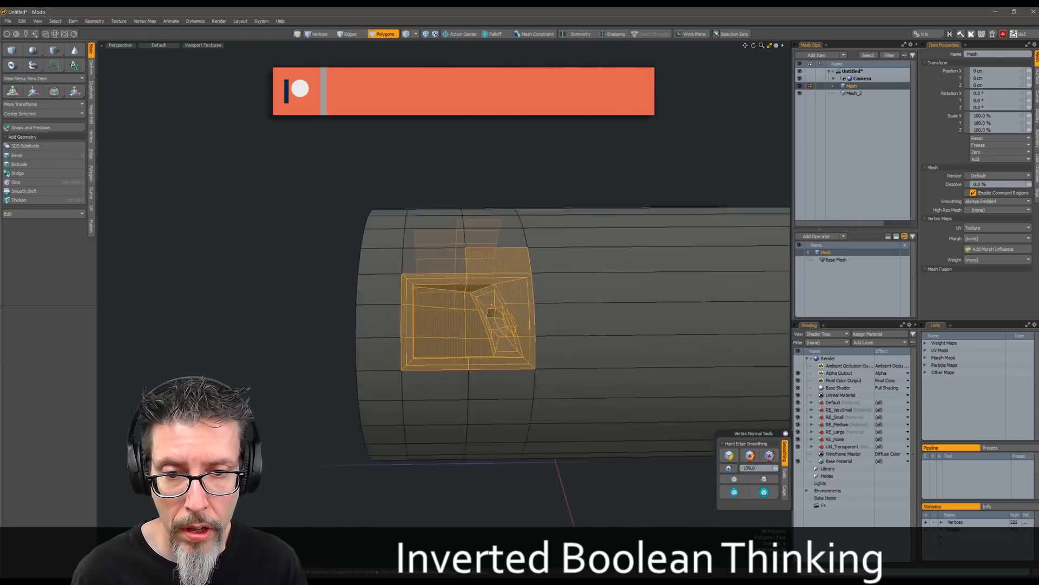
scroll(491, 305, up, 2)
key(Escape)
right_drag(579, 232, 393, 227)
right_drag(493, 424, 494, 423)
key(Delete)
Close the gap in the cylinder wall with new polygons between its upper and lower edges
key(p)
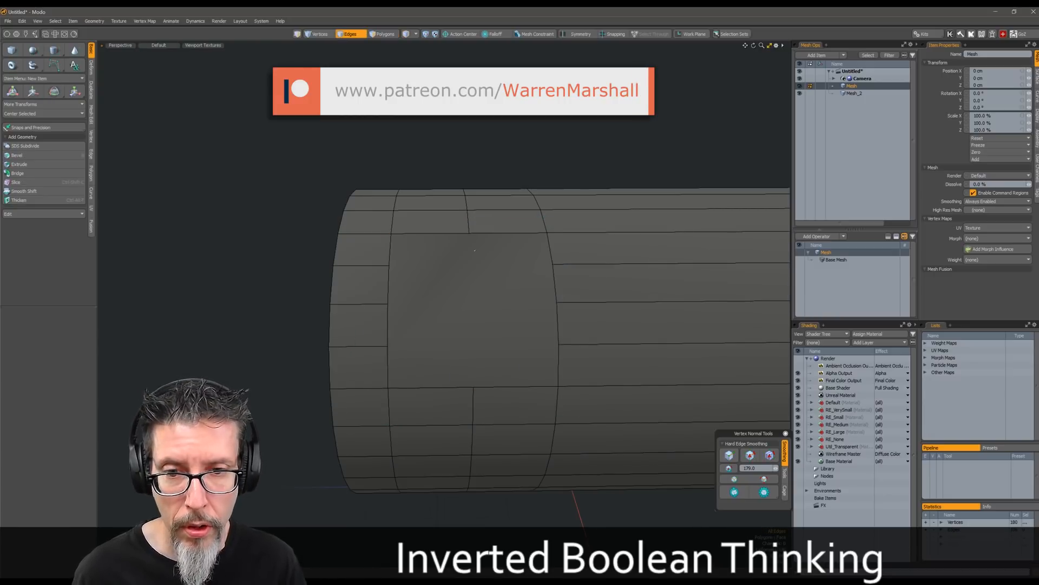
key(ctrl+z)
click(488, 234)
shift+click(516, 386)
shift+click(433, 387)
shift+click(432, 233)
alt+drag(431, 238, 436, 212)
key(p)
Delete the leftover connected polygons from the cylinder mesh
key(space)
alt+drag(542, 346, 478, 288)
double_click(419, 272)
key(Delete)
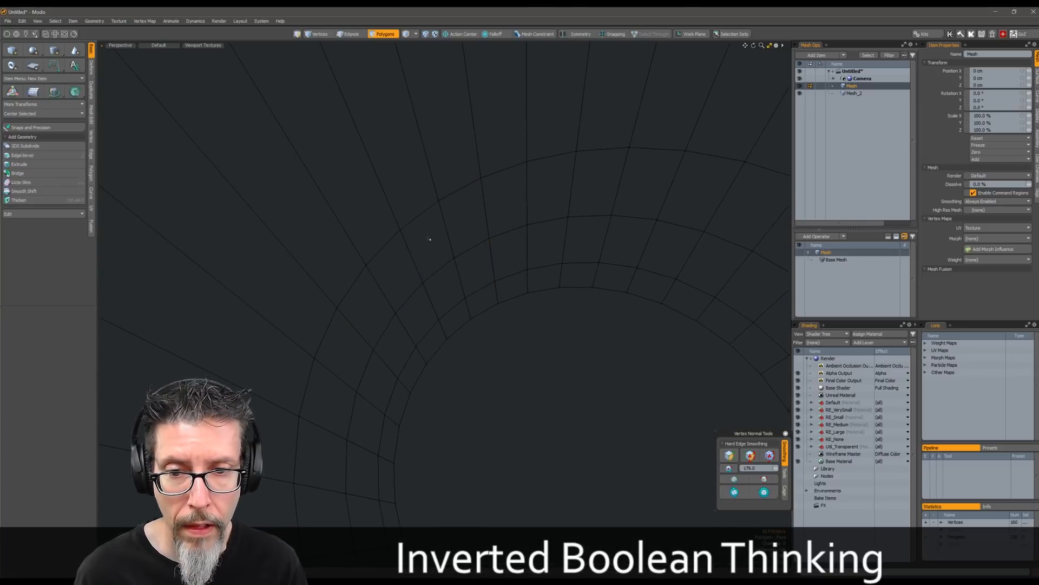
alt+drag(428, 246, 584, 278)
Remove the extra edge loops running around the cylinder near its end
key(2)
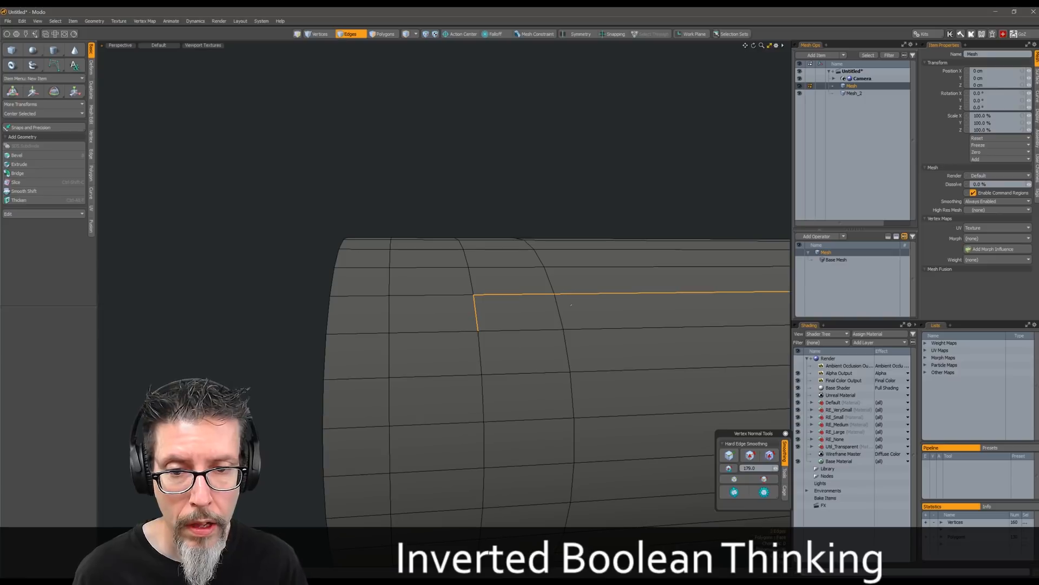
shift+click(390, 316)
key(l)
key(BackSpace)
scroll(392, 317, down, 4)
alt+drag(400, 321, 521, 308)
key(3)
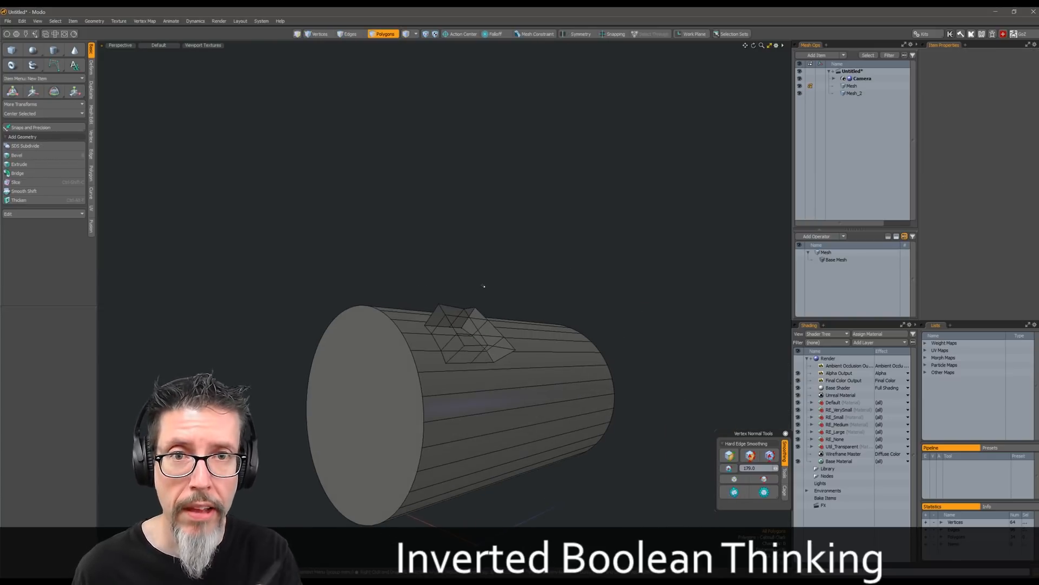
Create a MOP boolean setup with the plain cylinder as the base mesh
alt+drag(486, 280, 477, 279)
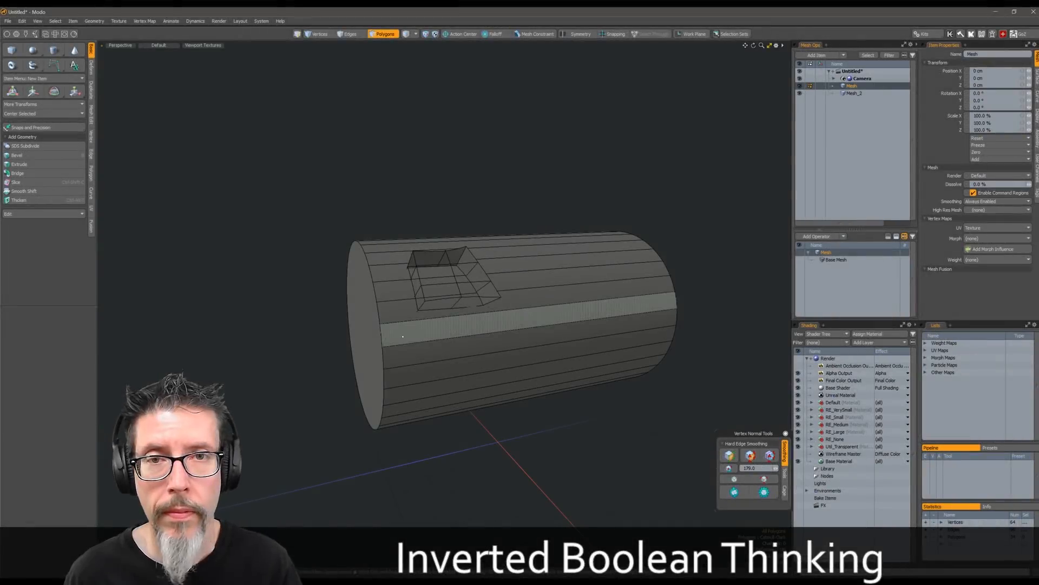
alt+drag(526, 201, 512, 284)
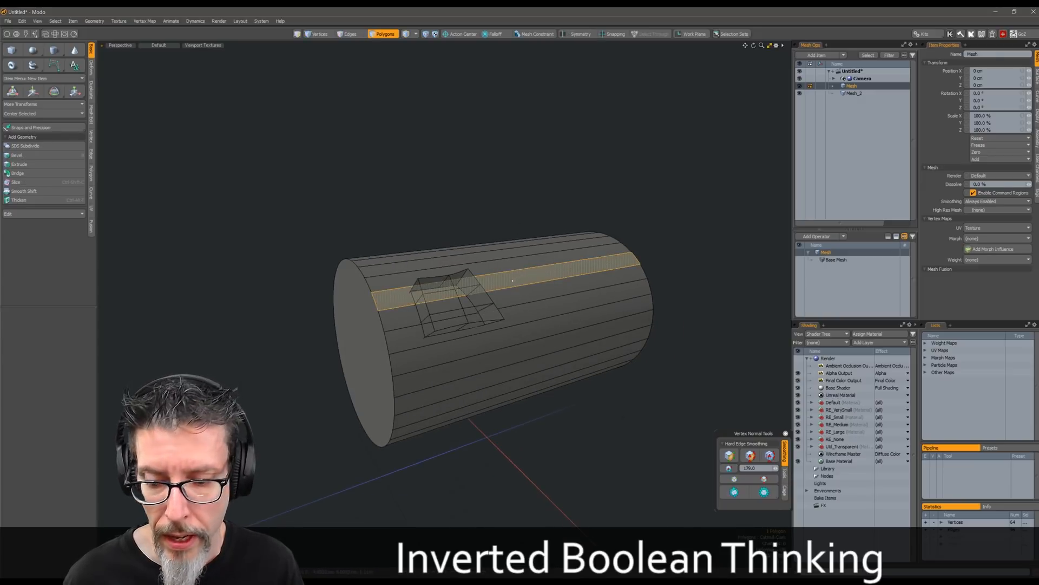
key(ctrl+b)
click(470, 433)
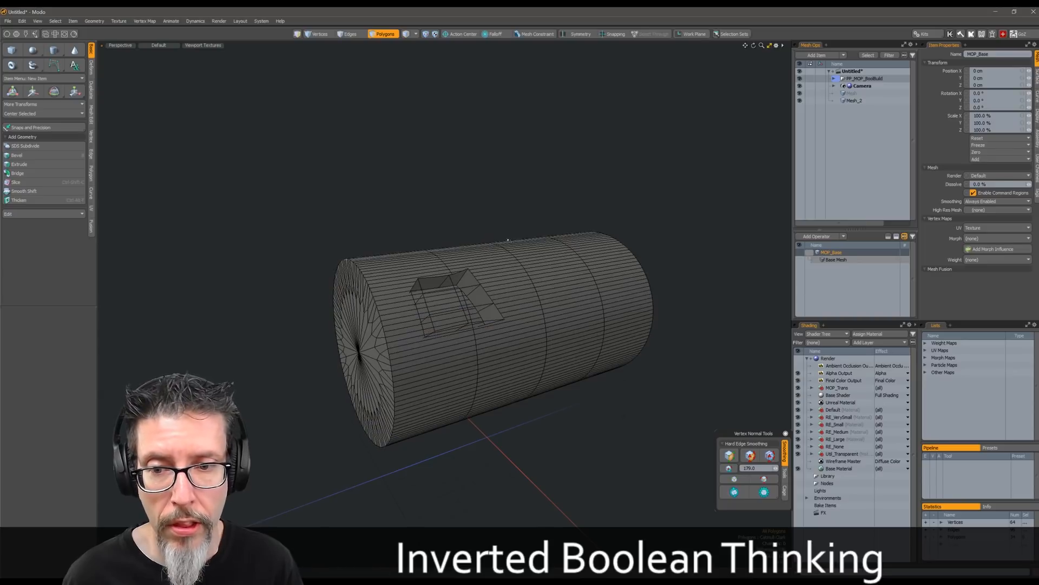
Select the recess block's mesh item and isolate it
alt+drag(504, 287, 570, 323)
scroll(490, 260, up, 3)
click(464, 269)
key(shift+h)
click(586, 270)
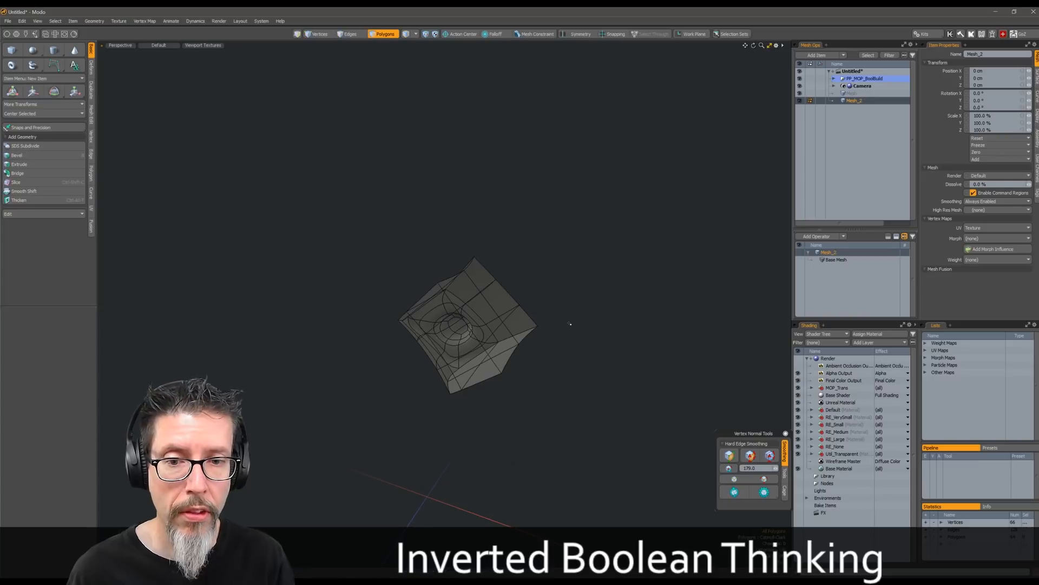
alt+drag(485, 294, 523, 359)
scroll(499, 308, up, 5)
scroll(492, 358, down, 4)
Flip the polygons of the isolated recess block
double_click(506, 347)
click(548, 305)
key(ctrl+z)
key(f)
click(580, 344)
alt+drag(582, 346, 561, 333)
Unhide the cylinder and add the recess block to the MOP boolean as a subtraction mesh
key(u)
scroll(560, 333, down, 4)
alt+drag(439, 324, 442, 336)
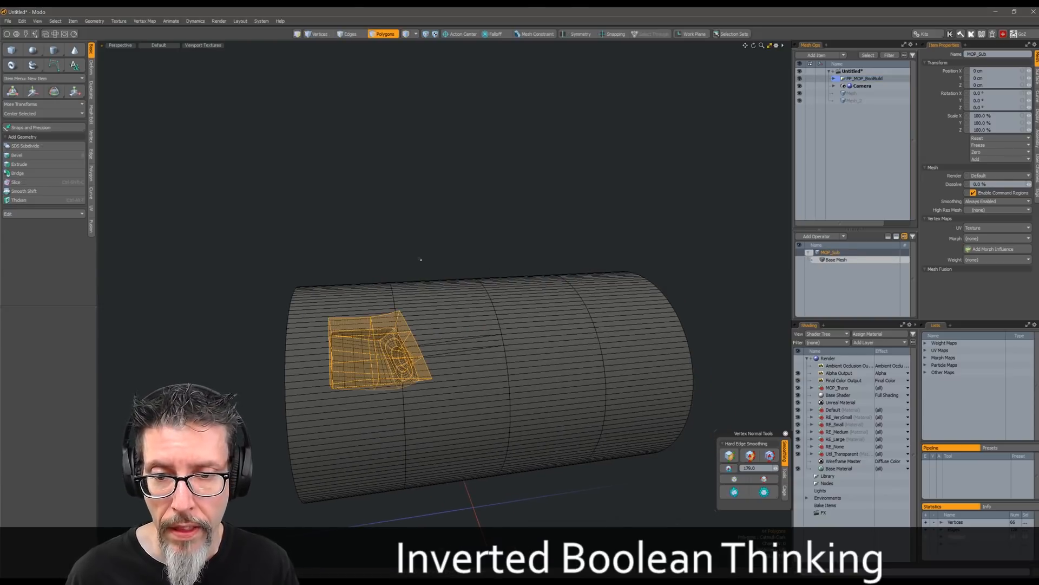
click(420, 260)
Hide the wireframe and examine the boolean recess and its round socket up close
double_click(400, 335)
alt+drag(400, 335, 455, 351)
click(417, 259)
key(KP_7)
scroll(373, 325, up, 3)
key(KP_7)
key(KP_7)
alt+drag(403, 411, 427, 379)
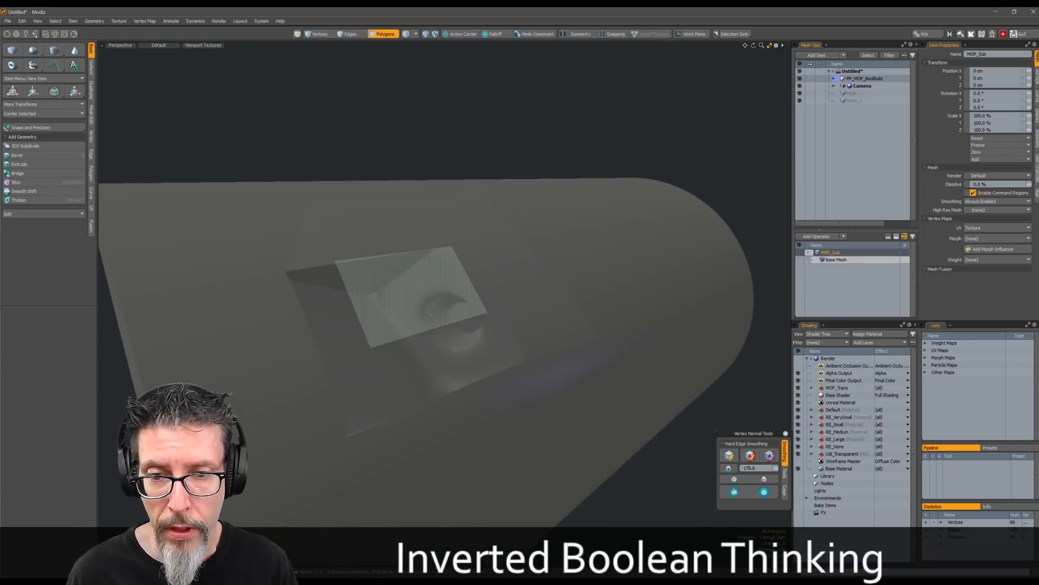
Select all connected polygons of the subtracting recess block
key(2)
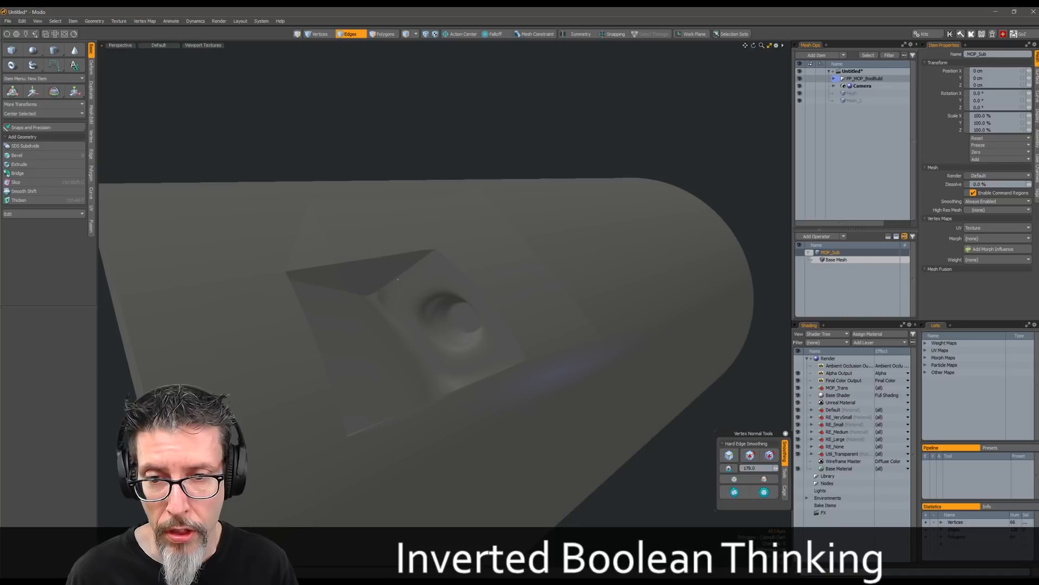
alt+drag(398, 279, 422, 286)
scroll(416, 292, down, 5)
key(3)
double_click(383, 255)
alt+drag(383, 255, 341, 311)
scroll(348, 294, up, 4)
Move the subtracting block with the Element action center by about -500 um in Y and -4 mm in Z
key(Escape)
key(w)
alt+drag(464, 273, 358, 295)
key(alt+e)
click(445, 275)
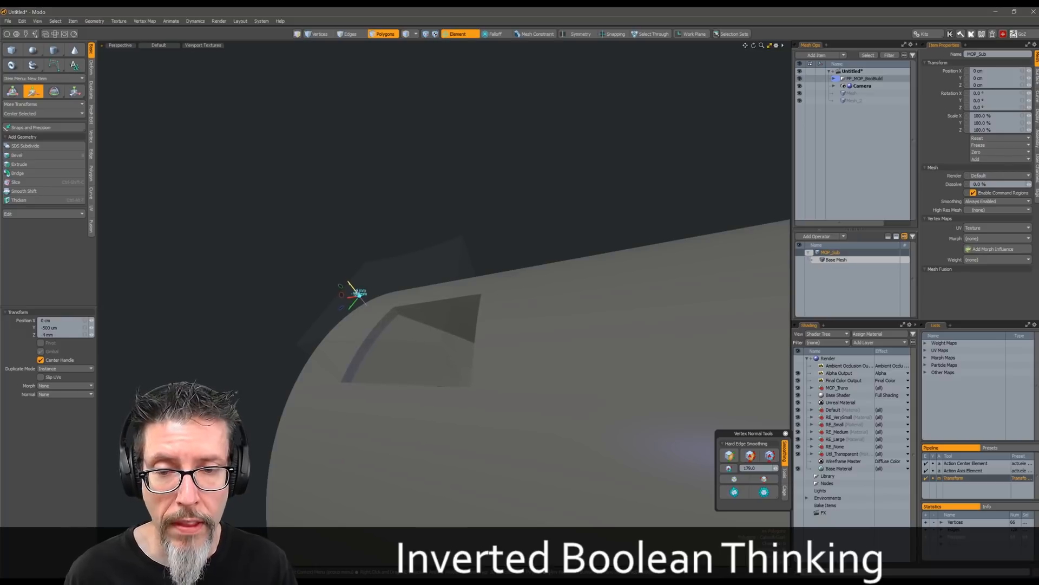
key(space)
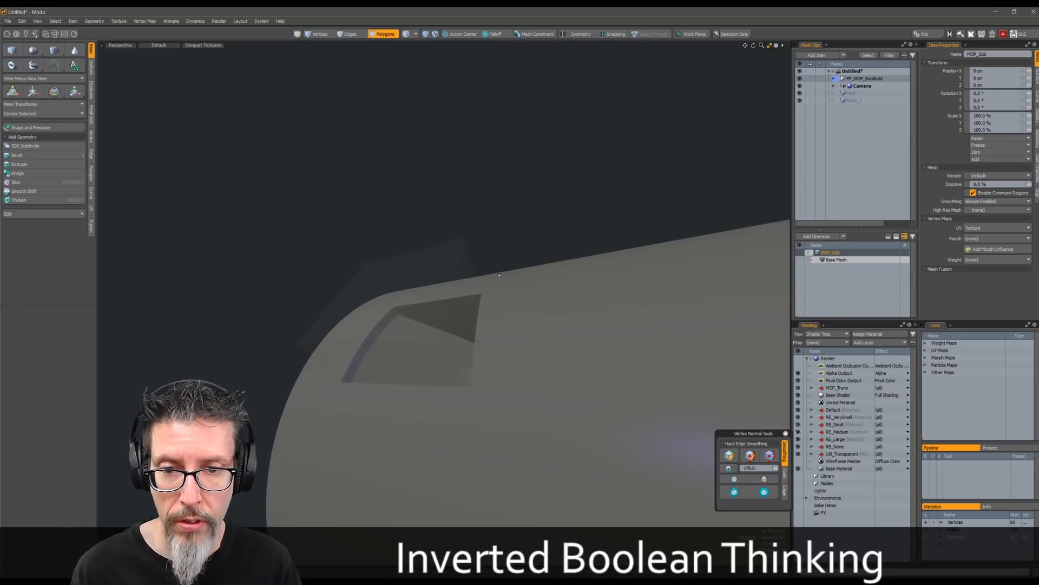
Clone the selected recess block four times along the cylinder's length, offset about -41.5 cm in Z
alt+drag(496, 269, 489, 217)
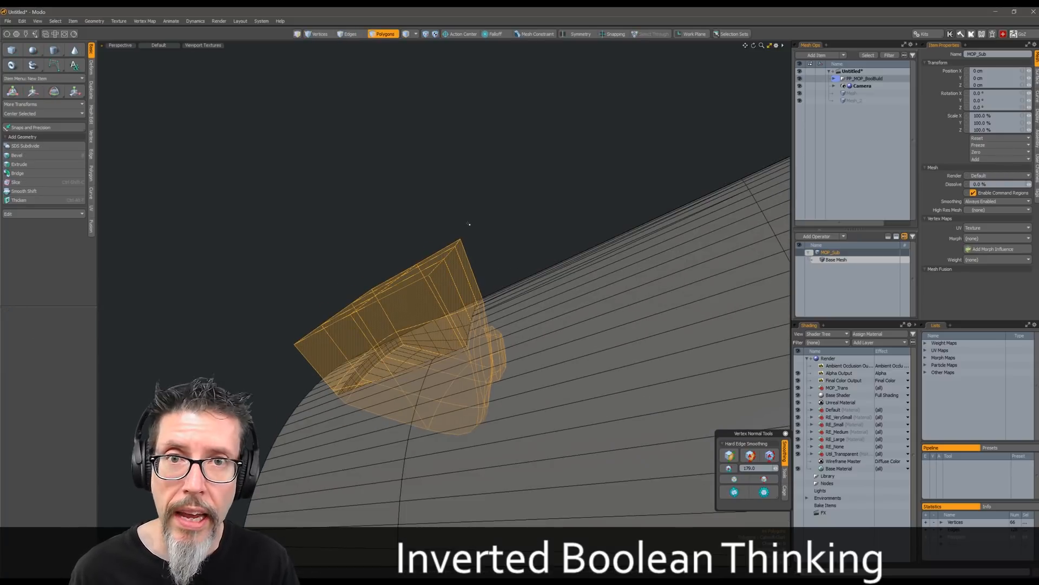
alt+drag(470, 223, 385, 303)
scroll(497, 275, down, 5)
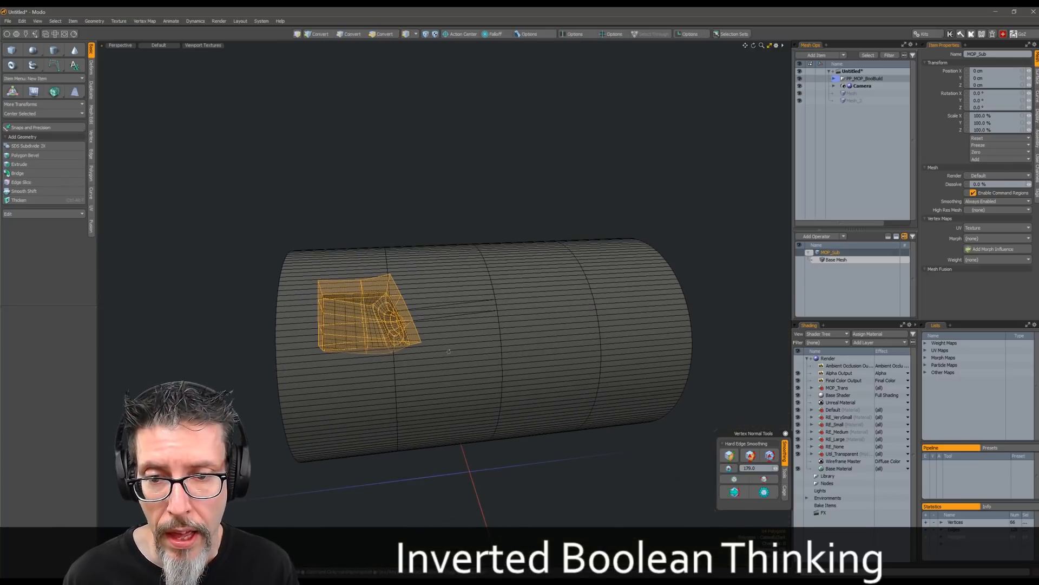
key(ctrl+1)
click(492, 235)
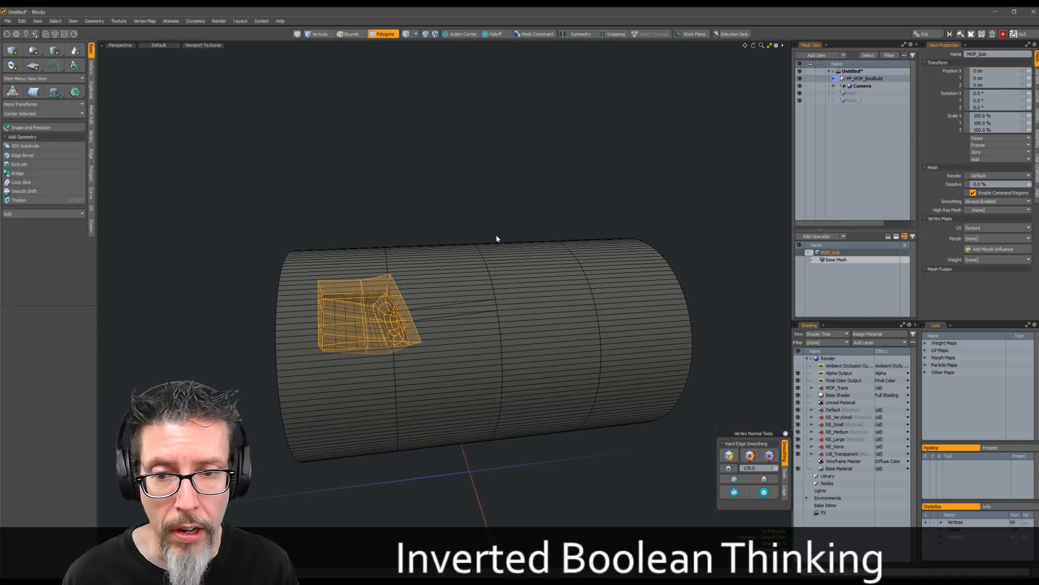
key(shift+c)
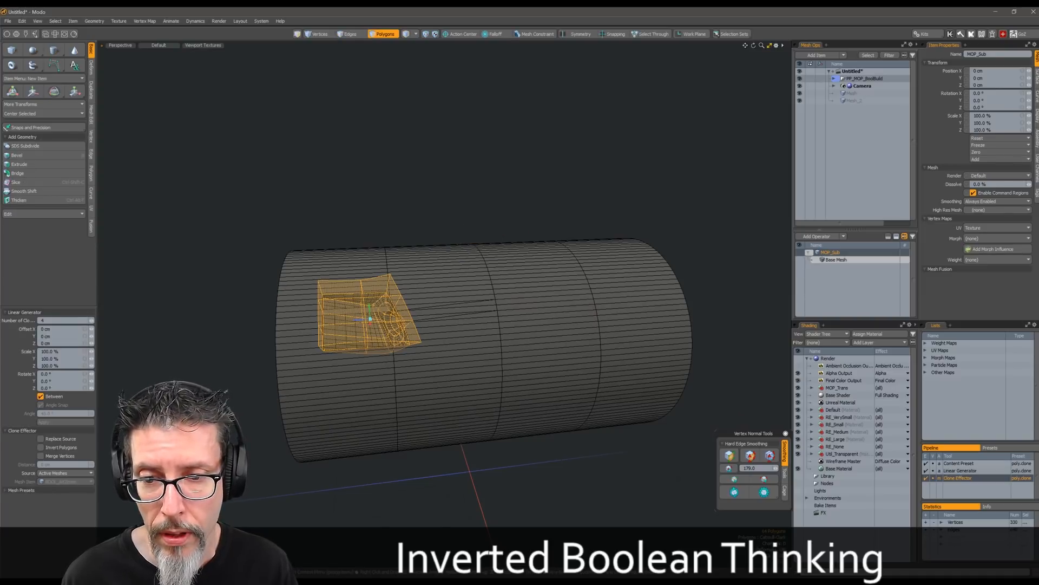
drag(370, 319, 526, 309)
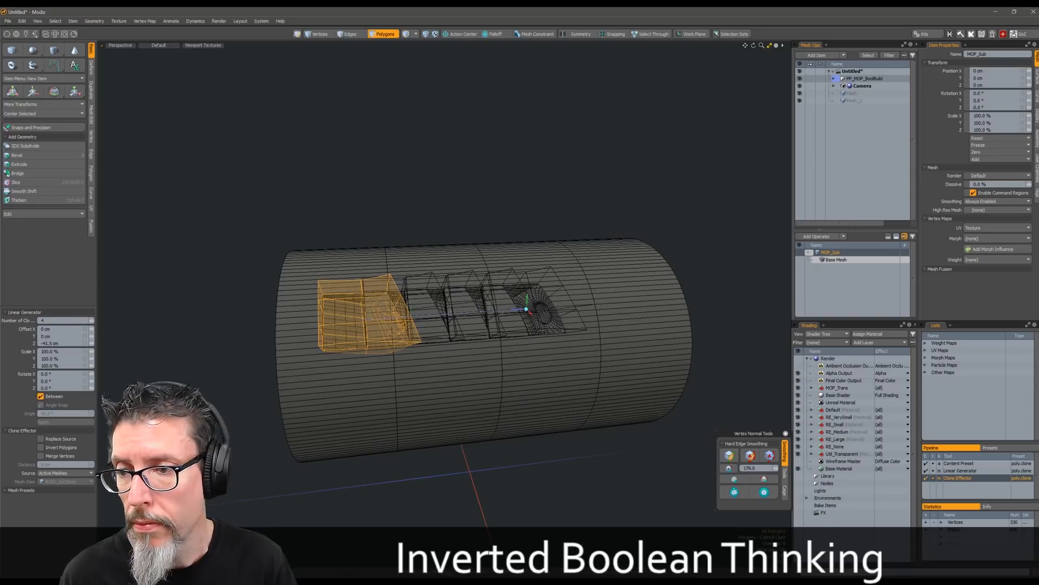
Reduce the recess clones to 2 and spread them to a Z offset of about -60.1 cm
key(Tab)
alt+shift+drag(517, 310, 400, 306)
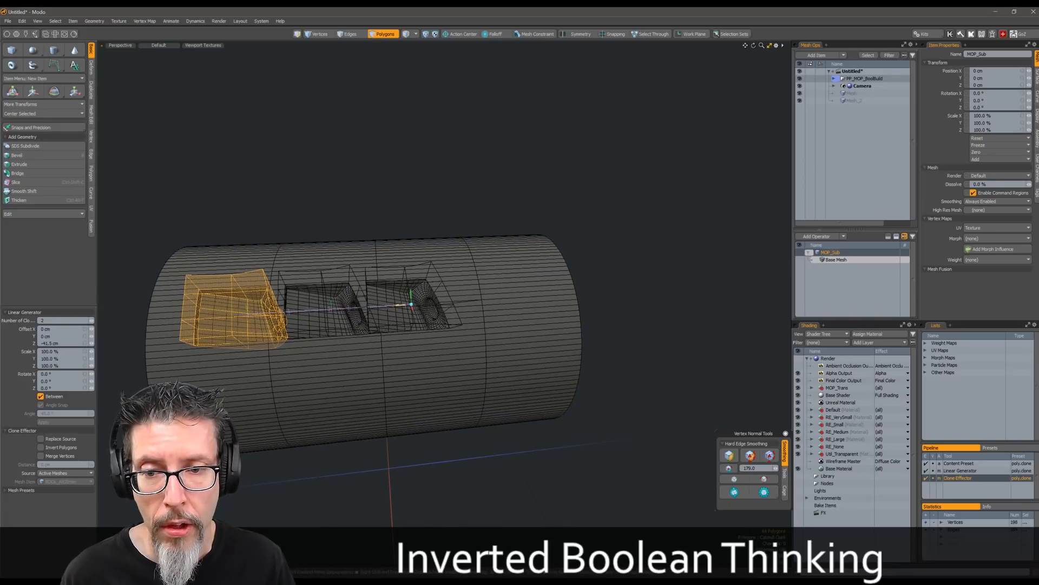
drag(411, 305, 479, 300)
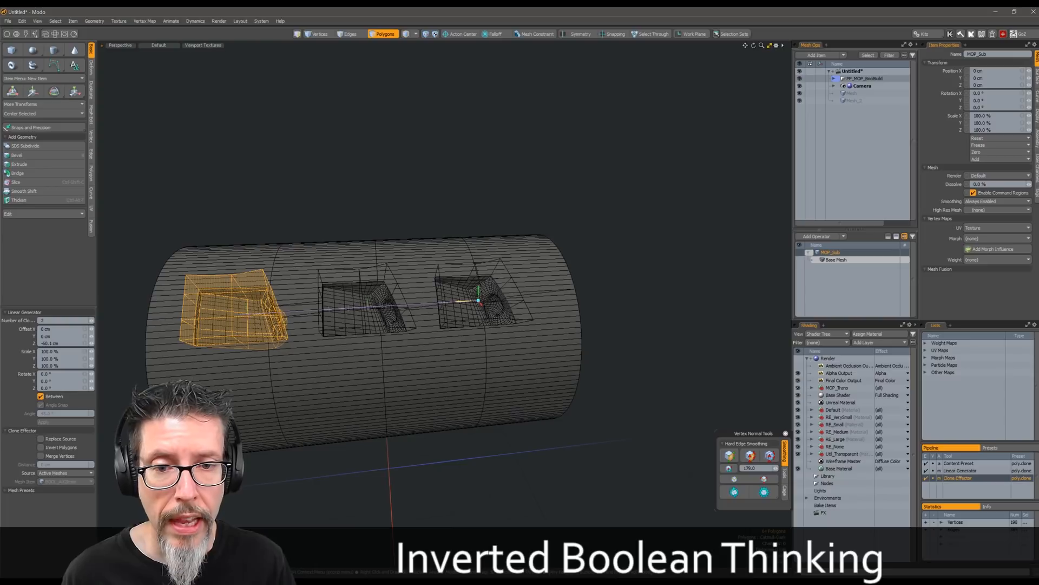
key(Escape)
key(Escape)
key(Escape)
Clear the selection and turn off the Unreal Material layer in the rendered preview of the recesses
mouse_move(444, 292)
ctrl+alt+mouse_down()
mouse_move(555, 271)
mouse_move(522, 325)
ctrl+alt+mouse_up()
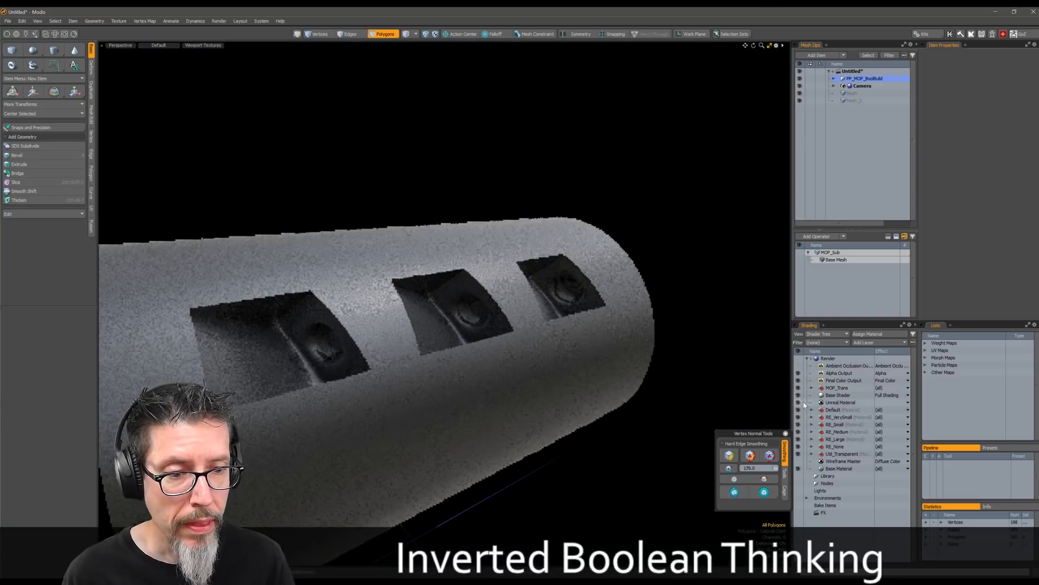
click(798, 402)
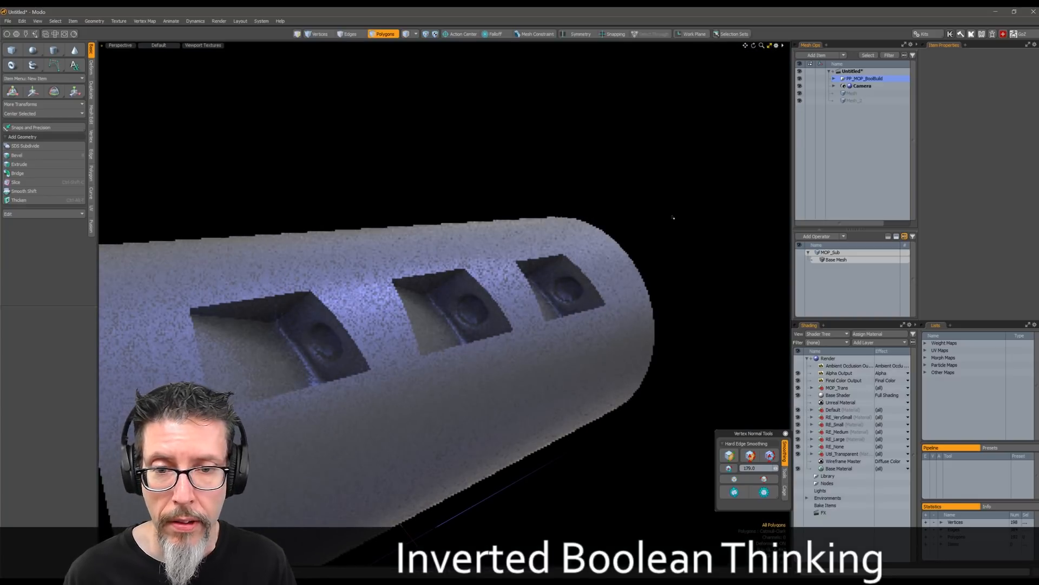
Select the MOP_Base and MOP_Sub meshes inside MOP_Drivers and assign them the RE Medium rounded-edge material
click(836, 79)
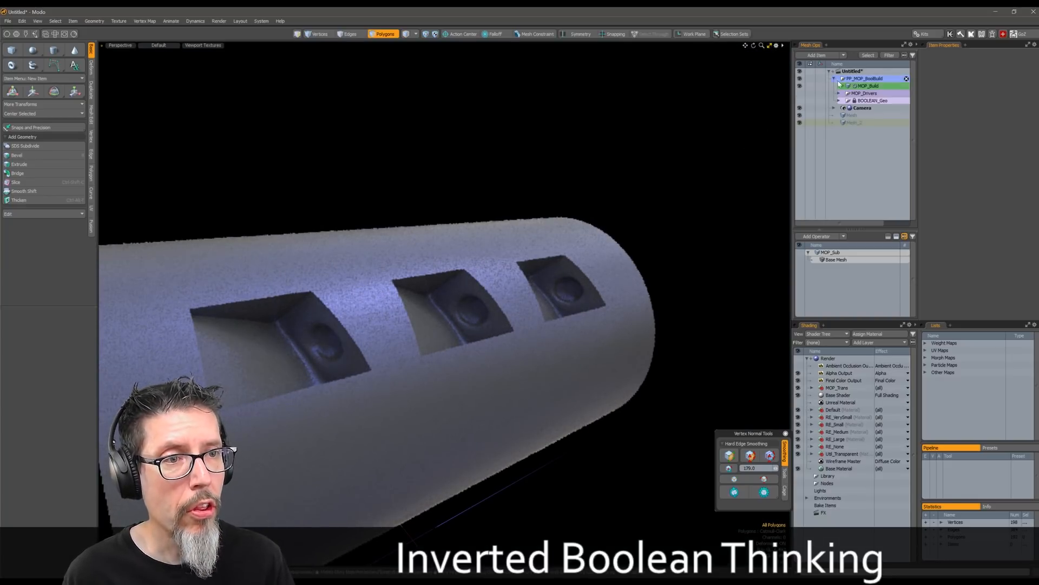
click(838, 93)
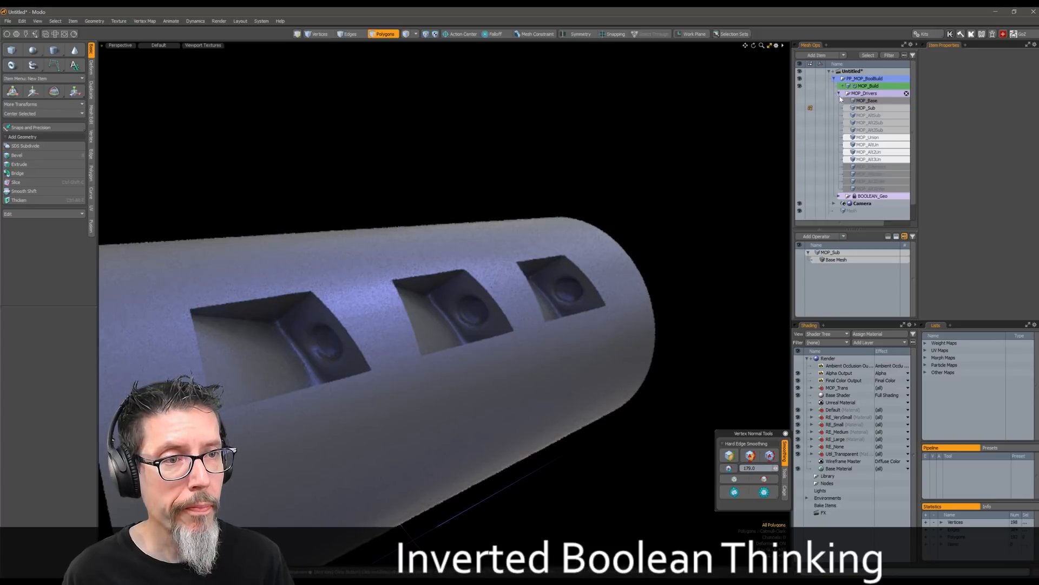
click(866, 108)
ctrl+click(867, 100)
key(ctrl+2)
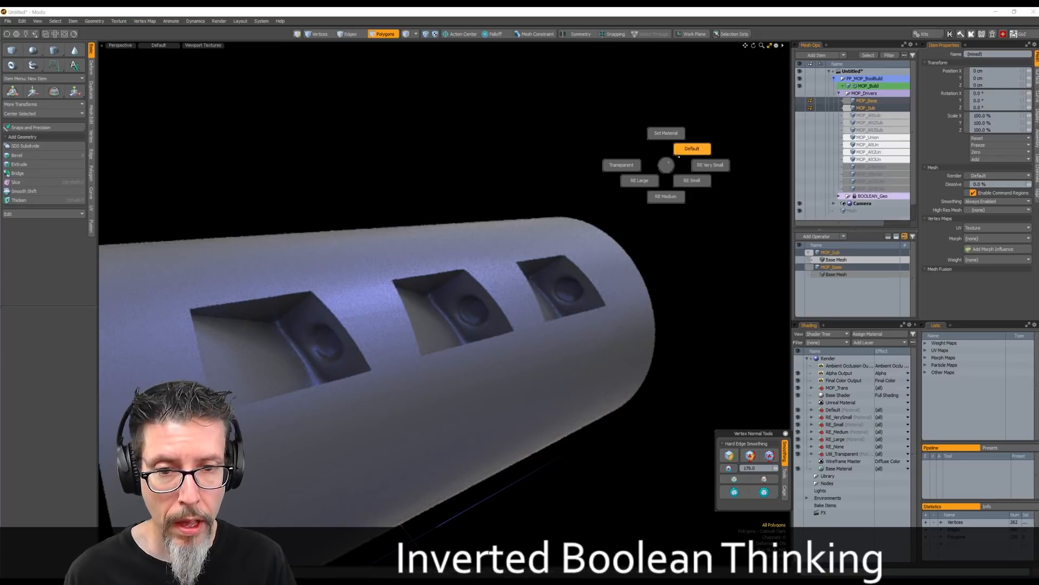
click(665, 197)
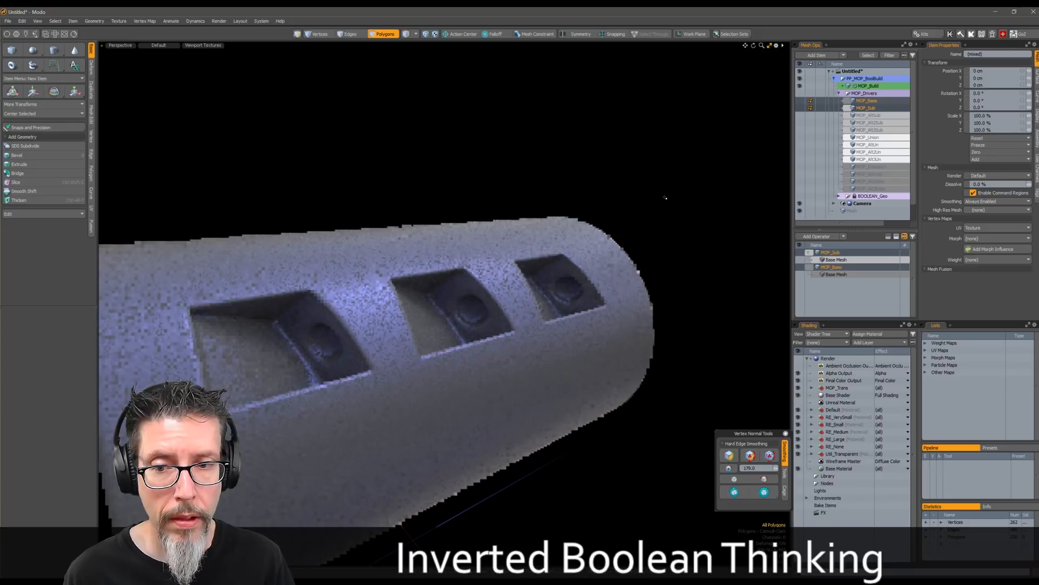